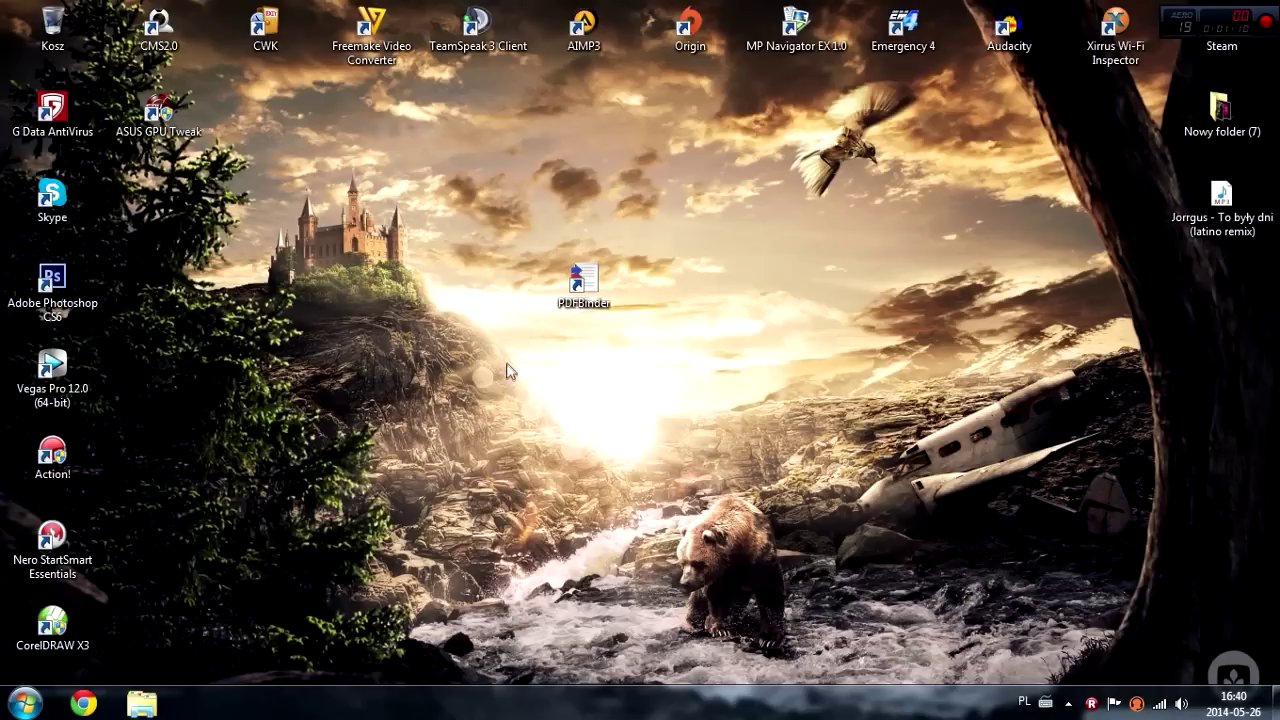
pyautogui.moveTo(505, 363); pyautogui.dragTo(657, 231)
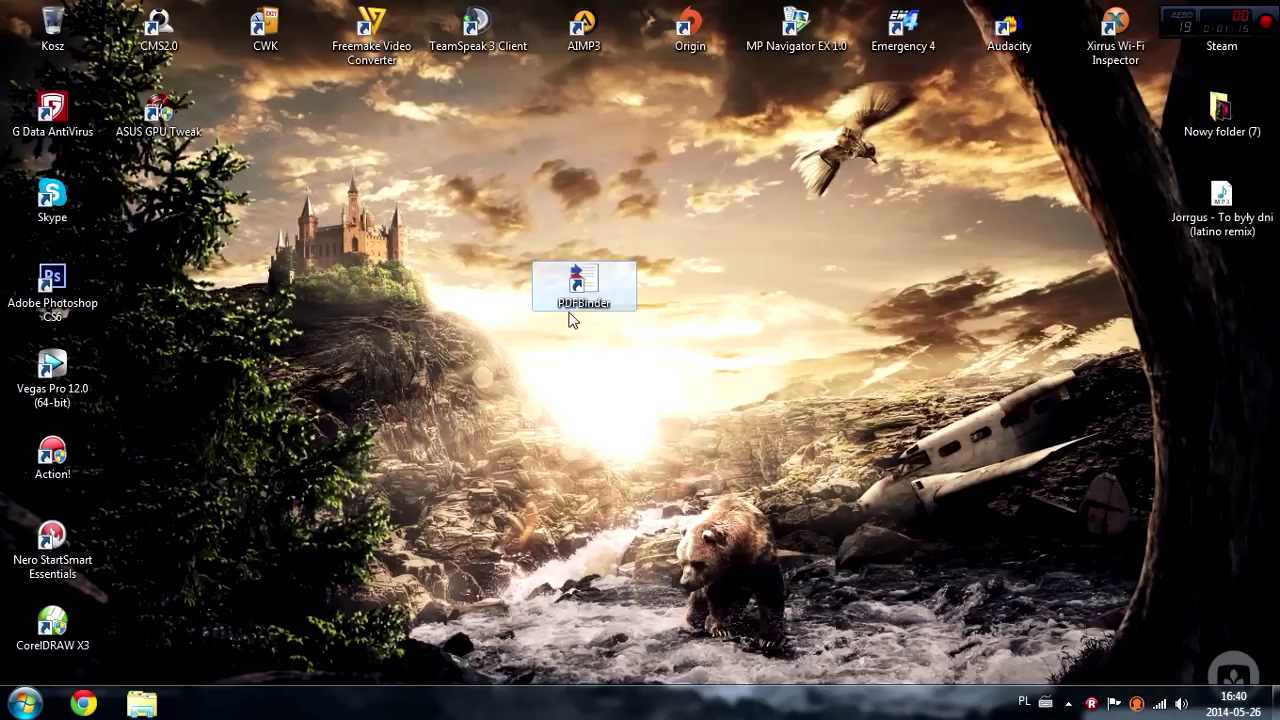
pyautogui.click(706, 368)
# Switch to Chrome, search Google for pdfbinder, and open the PDFBinder project page on Google Code
pyautogui.click(83, 703)
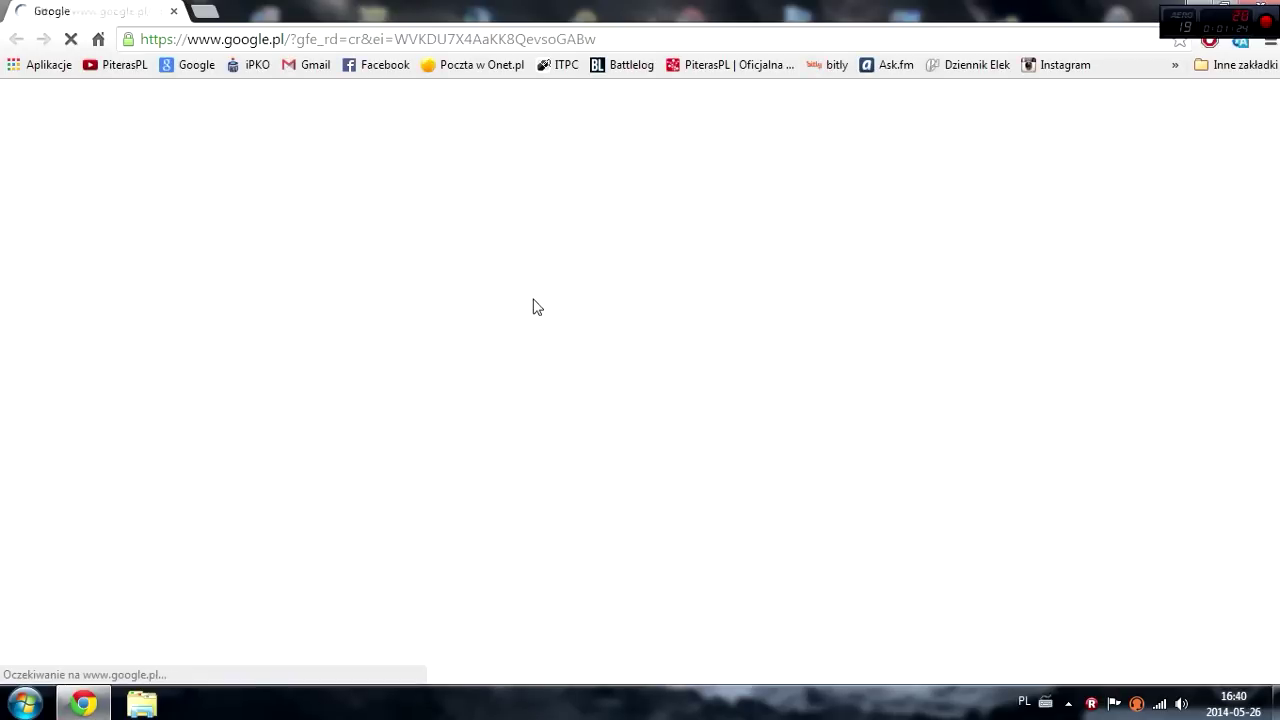
pyautogui.click(521, 383)
pyautogui.write('pdfbinder')
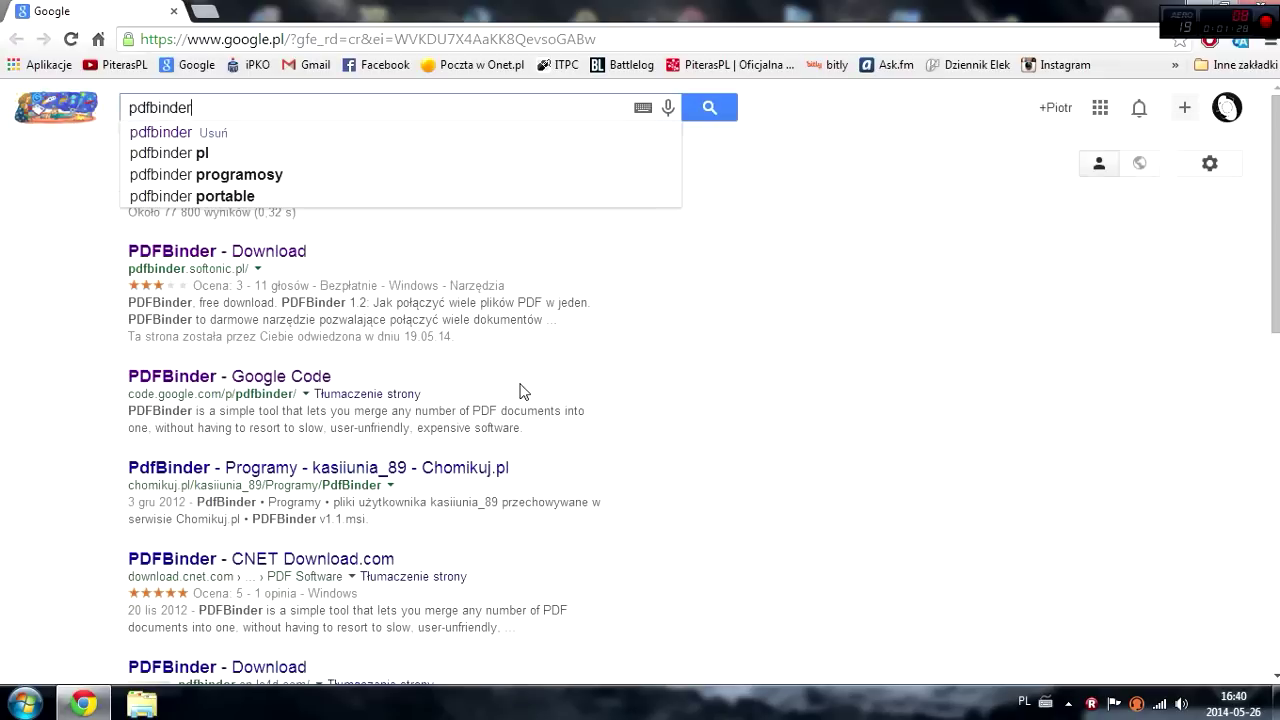
pyautogui.press('Return')
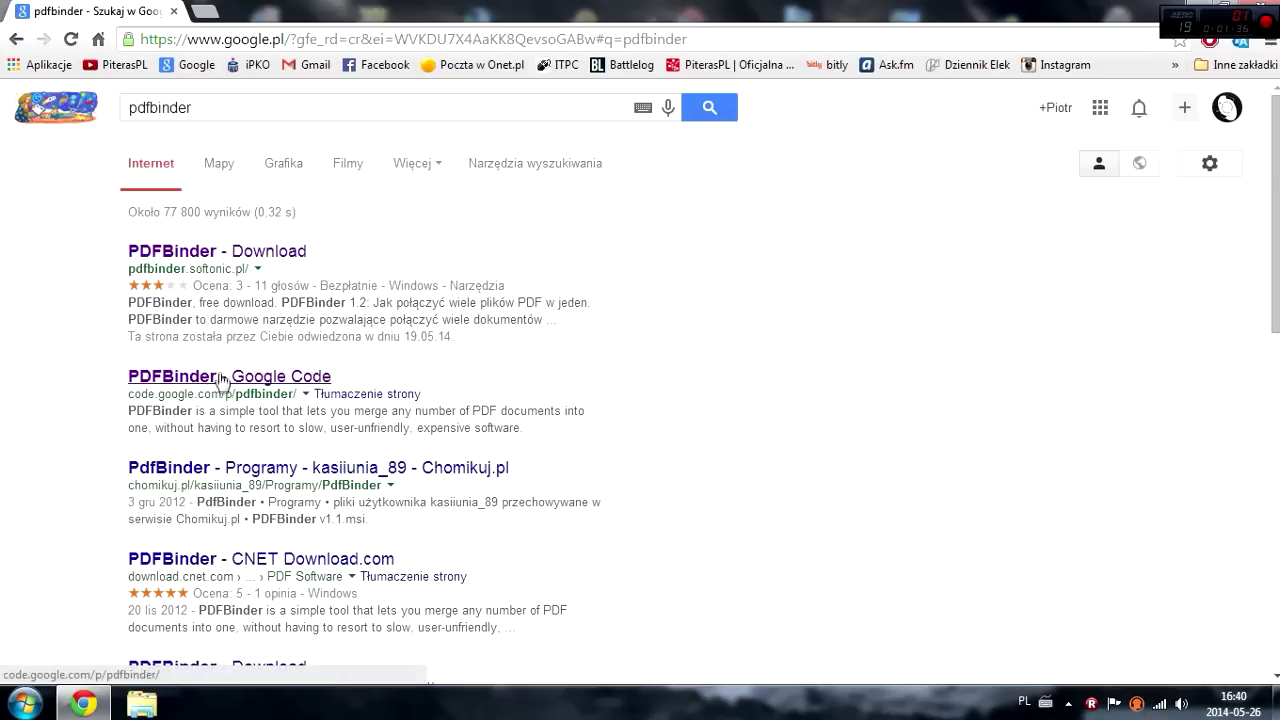
pyautogui.click(270, 383)
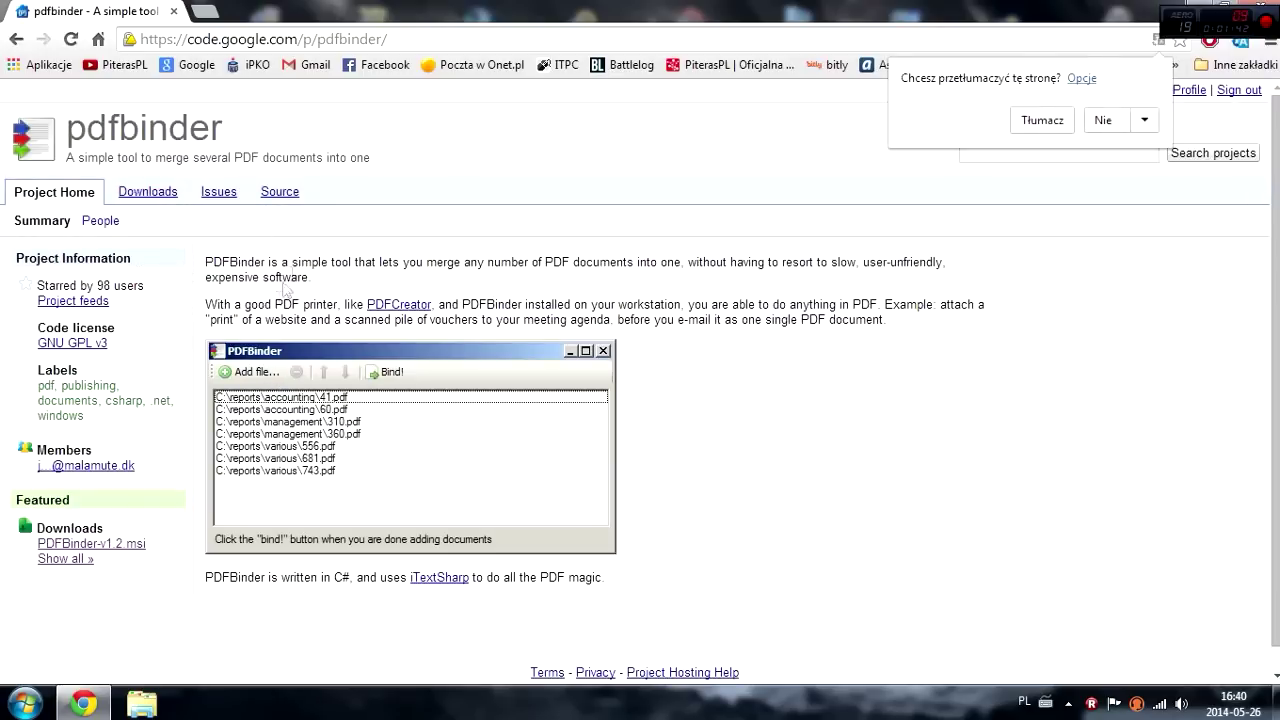
# Download the PDFBinder-v1.2.msi installer from the project's downloads and return to the desktop
pyautogui.click(148, 200)
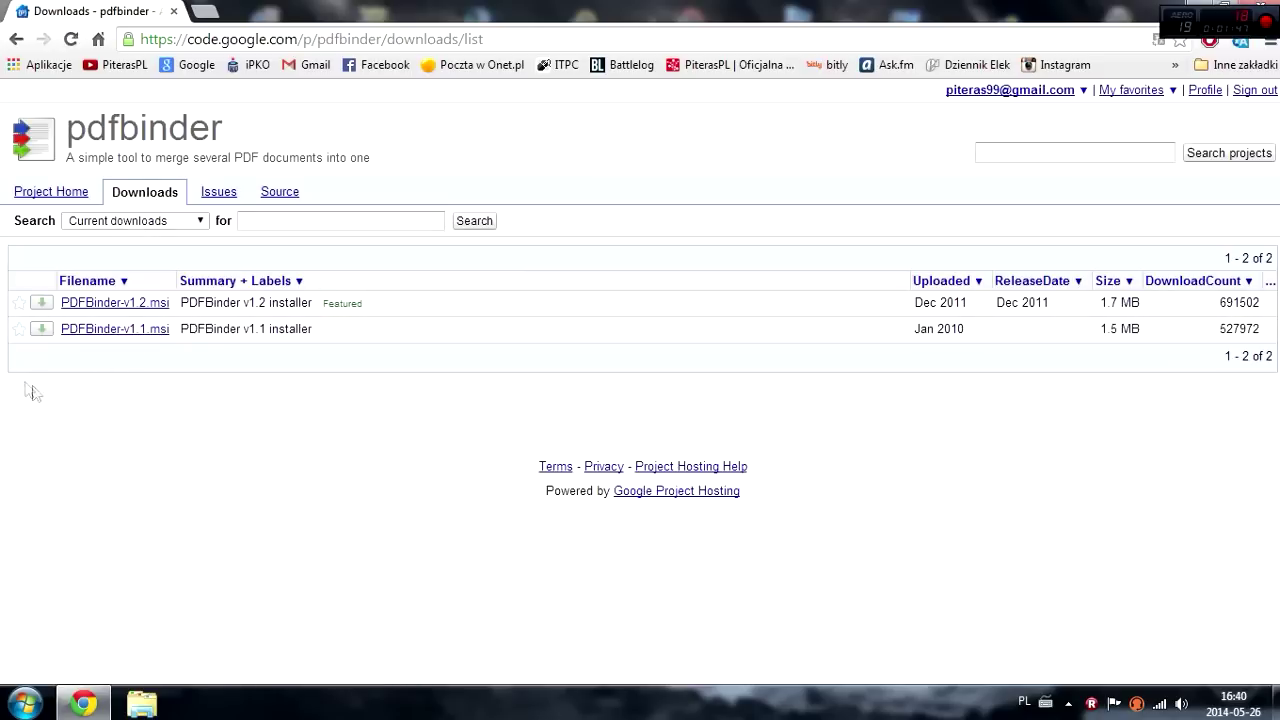
pyautogui.click(117, 310)
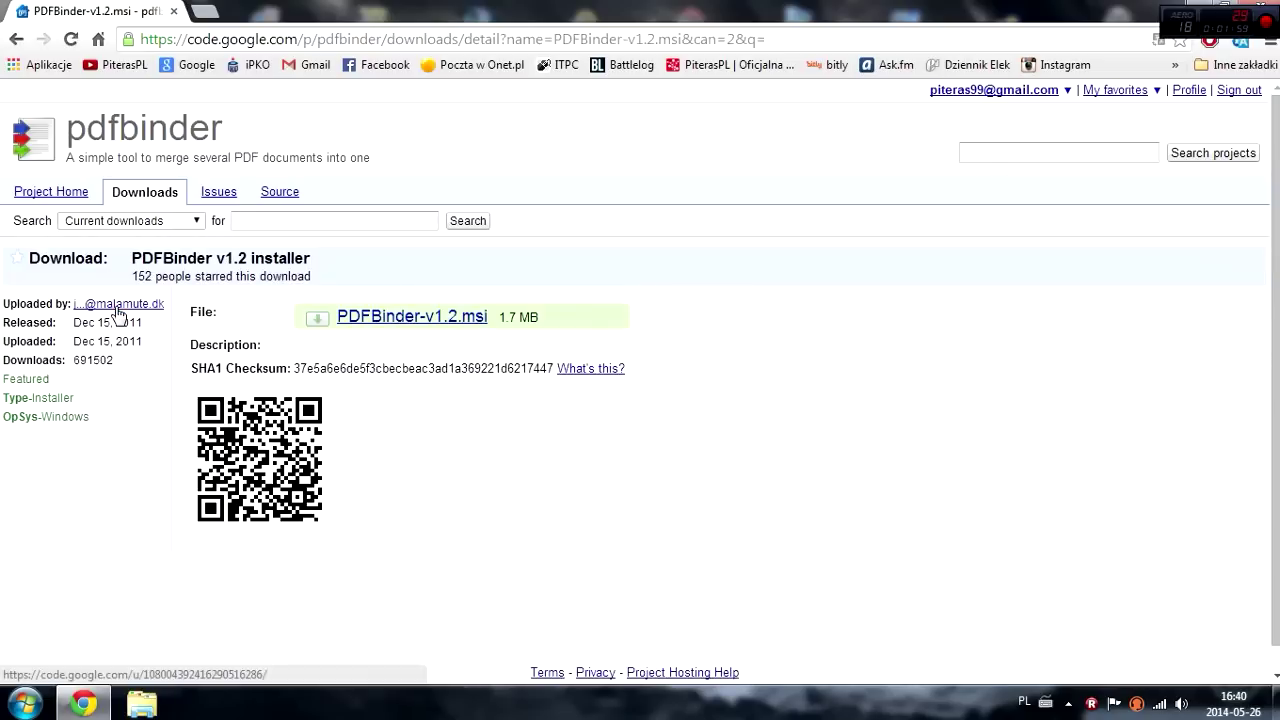
pyautogui.click(420, 318)
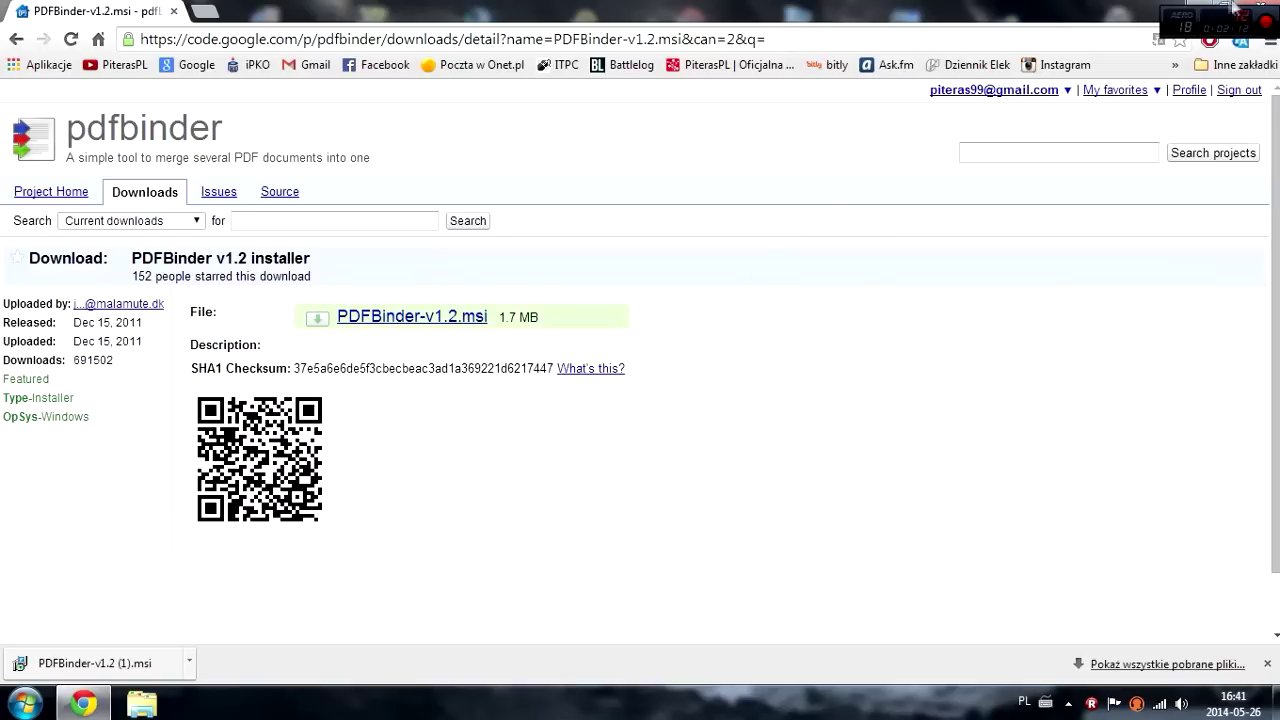
pyautogui.press('super+d')
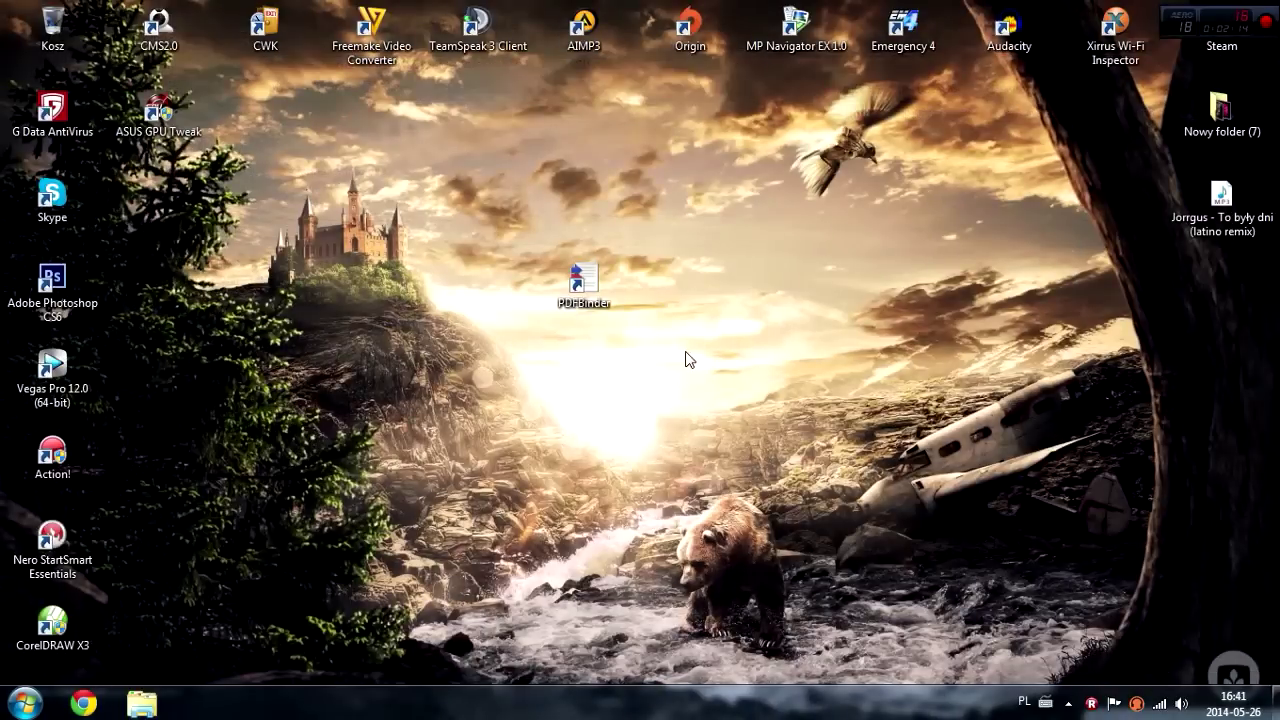
# Launch PDFBinder from its desktop shortcut and reposition its window on the desktop
pyautogui.moveTo(585, 288); pyautogui.dragTo(345, 330)
pyautogui.moveTo(368, 372); pyautogui.dragTo(690, 287)
pyautogui.click(588, 283)
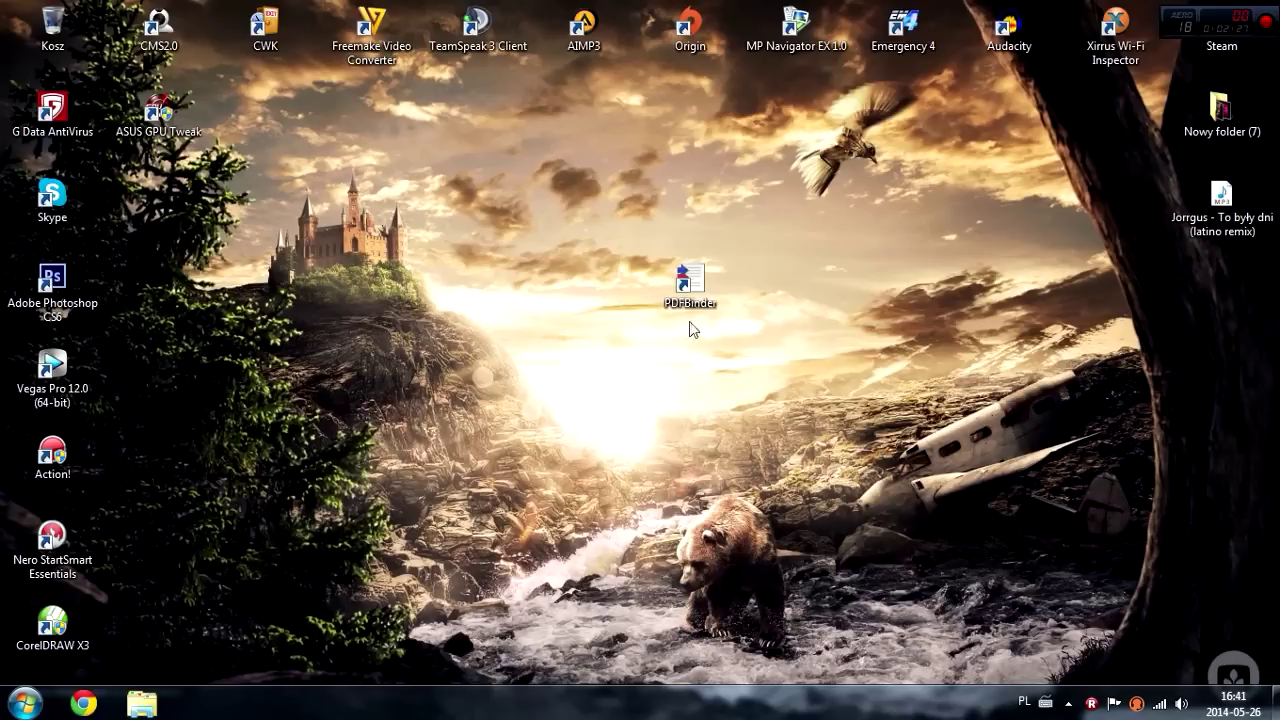
pyautogui.doubleClick(708, 283)
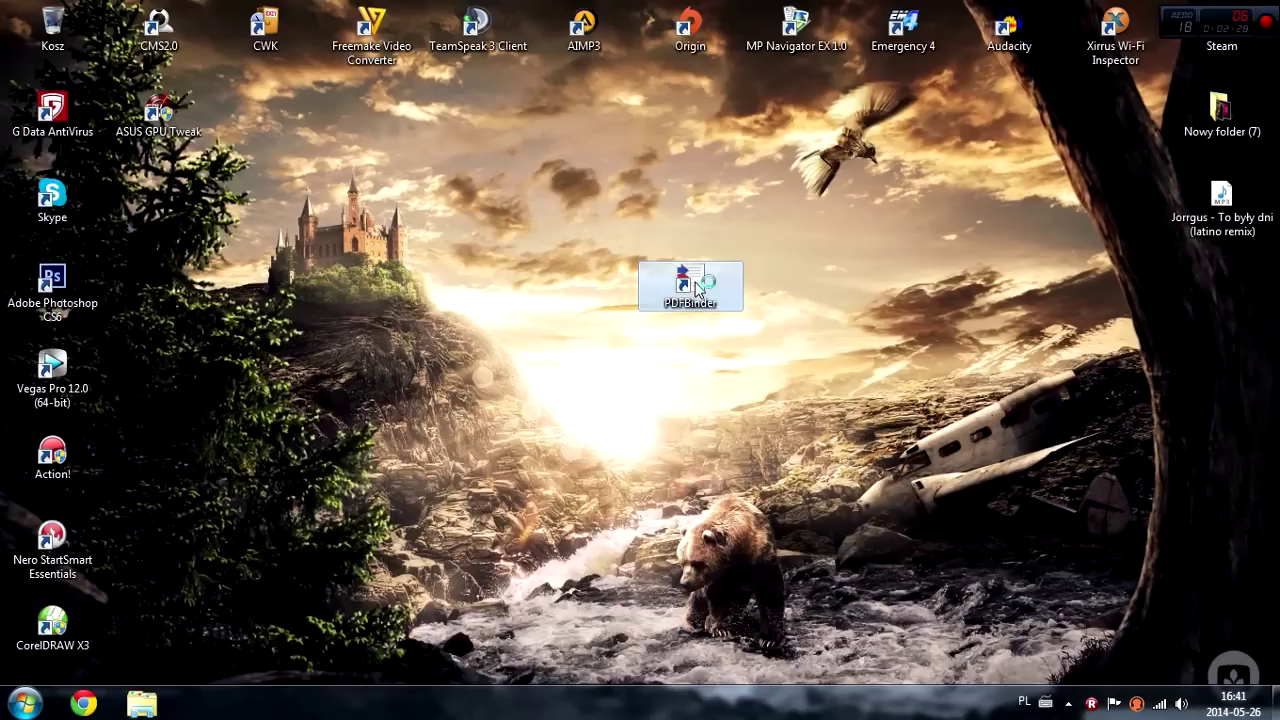
pyautogui.moveTo(218, 47); pyautogui.dragTo(435, 215)
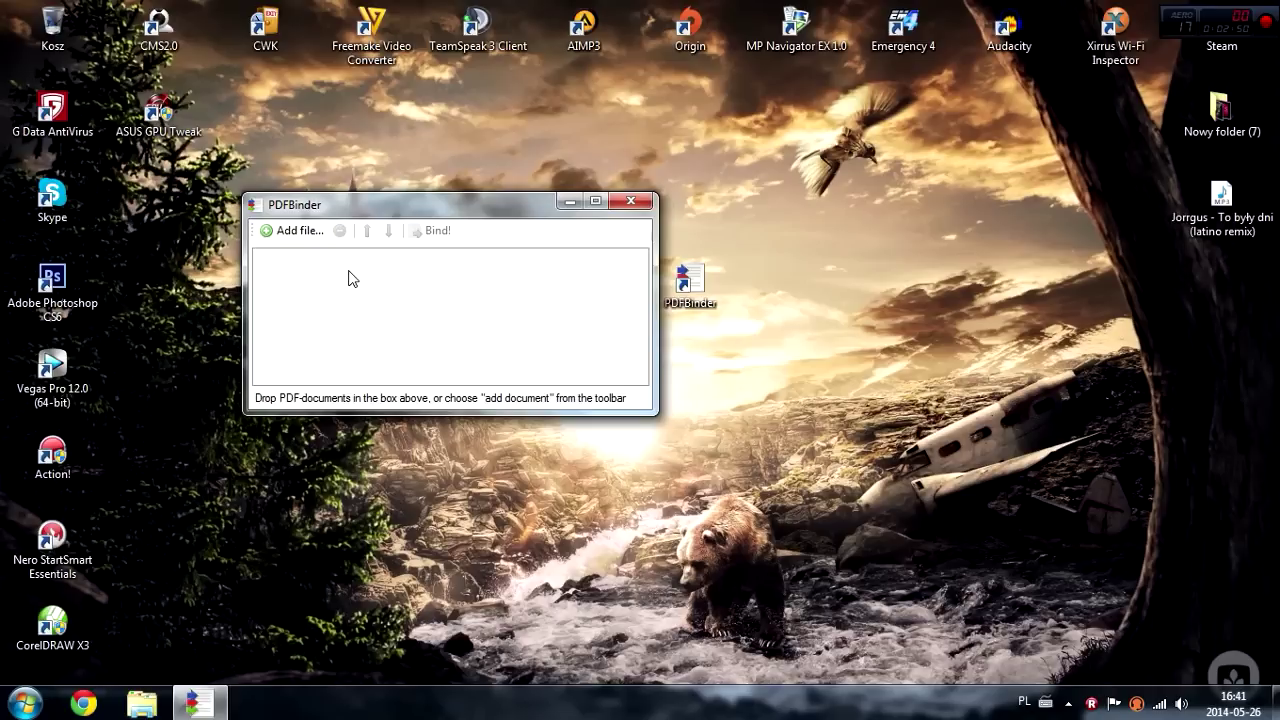
pyautogui.moveTo(843, 178); pyautogui.dragTo(840, 250)
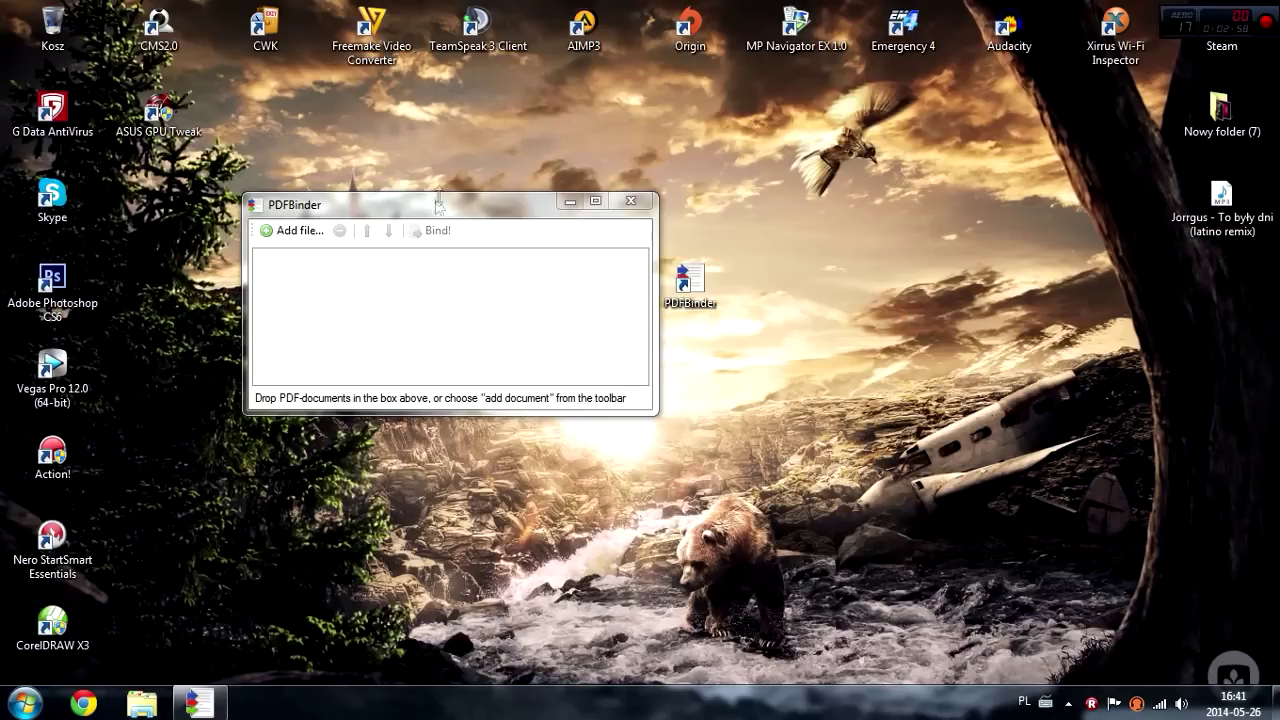
pyautogui.moveTo(449, 207); pyautogui.dragTo(459, 205)
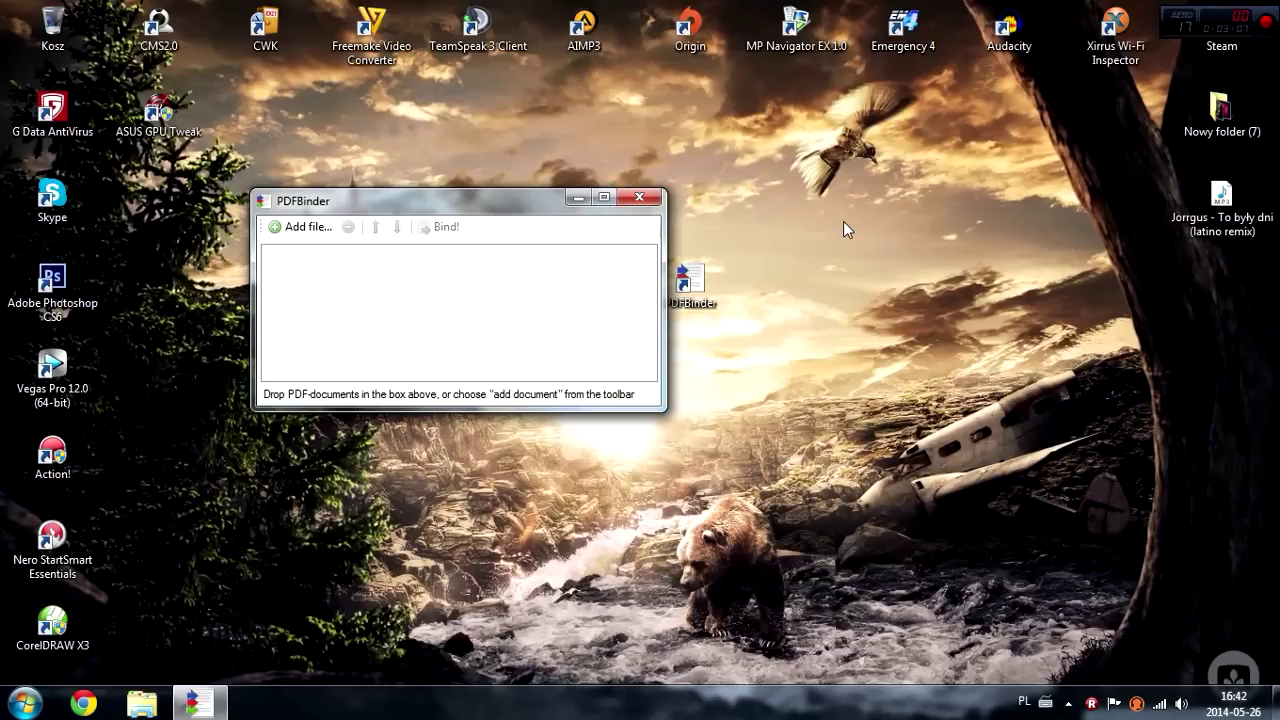
# Add the IMG PDF from the Obrazy library's MP Navigator EX\2014_05_26 folder to the binding list
pyautogui.click(305, 231)
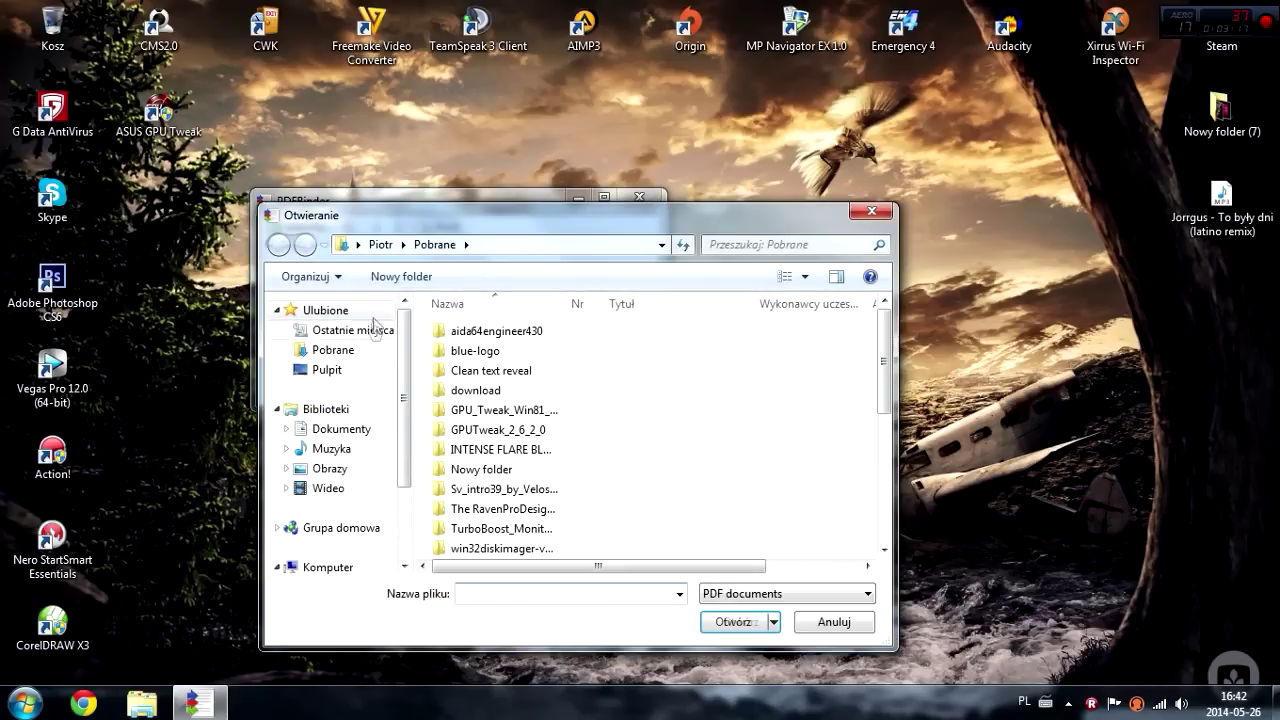
pyautogui.click(330, 432)
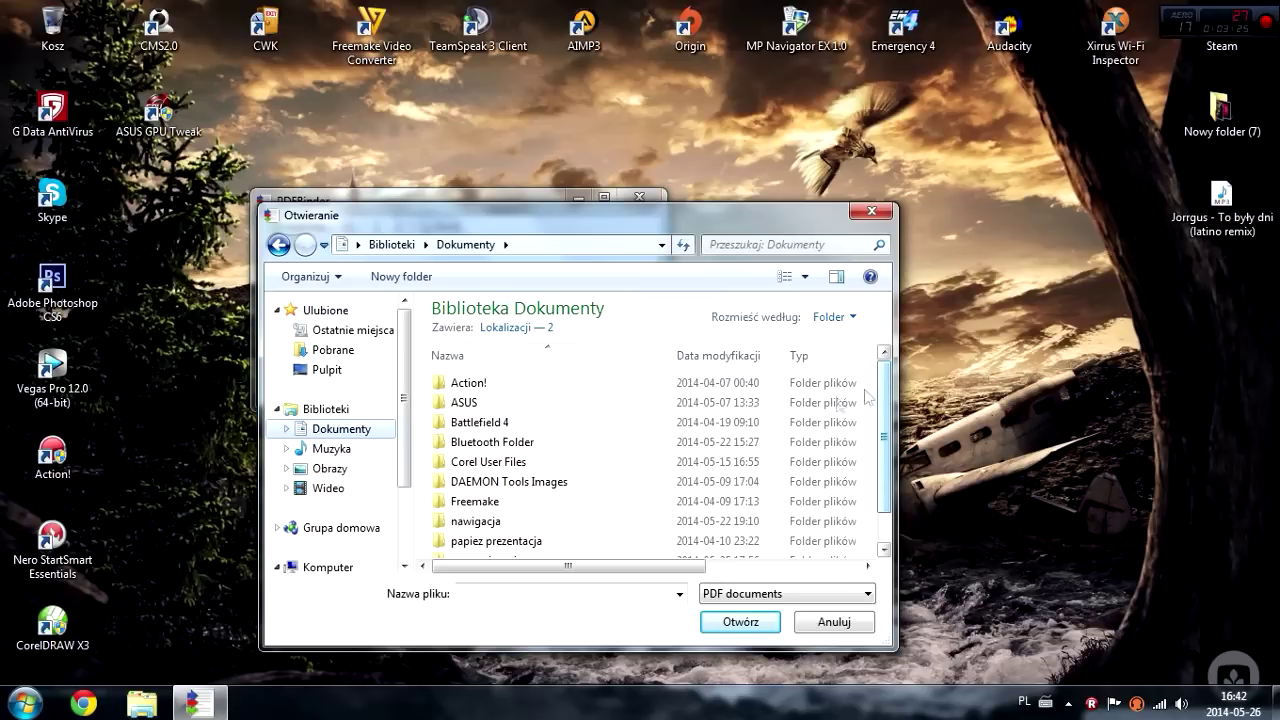
pyautogui.click(330, 470)
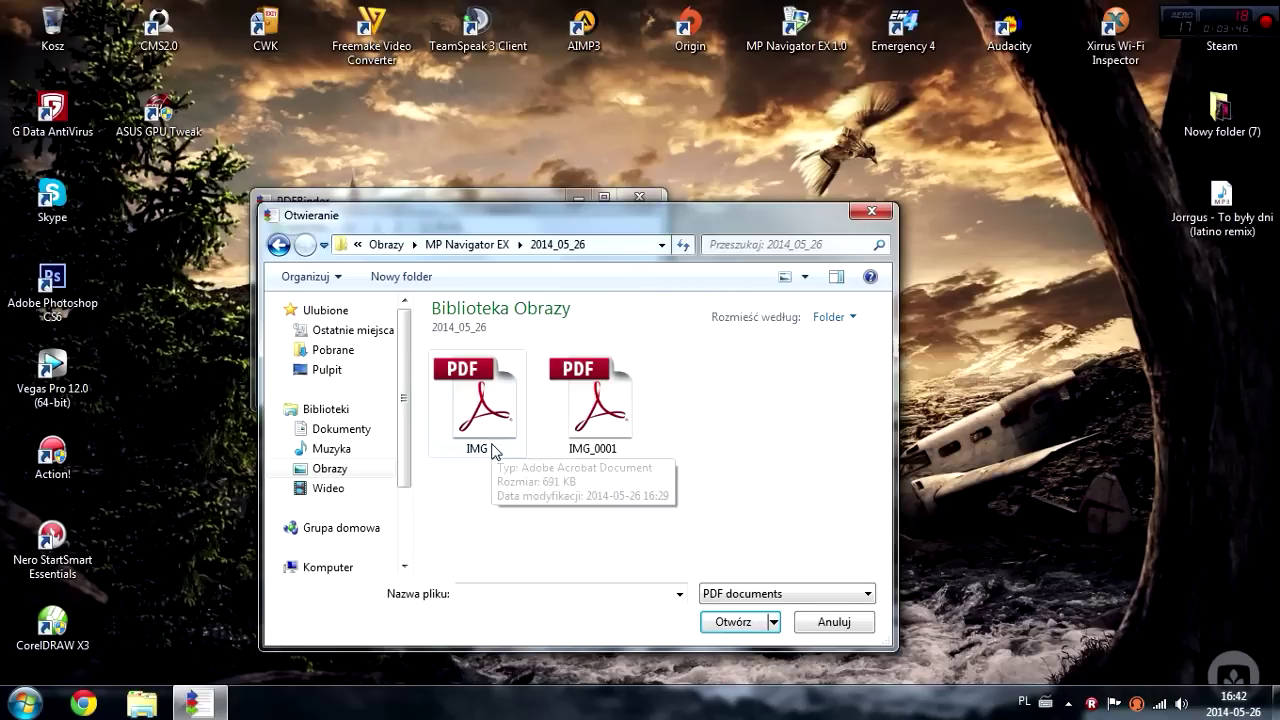
pyautogui.click(484, 432)
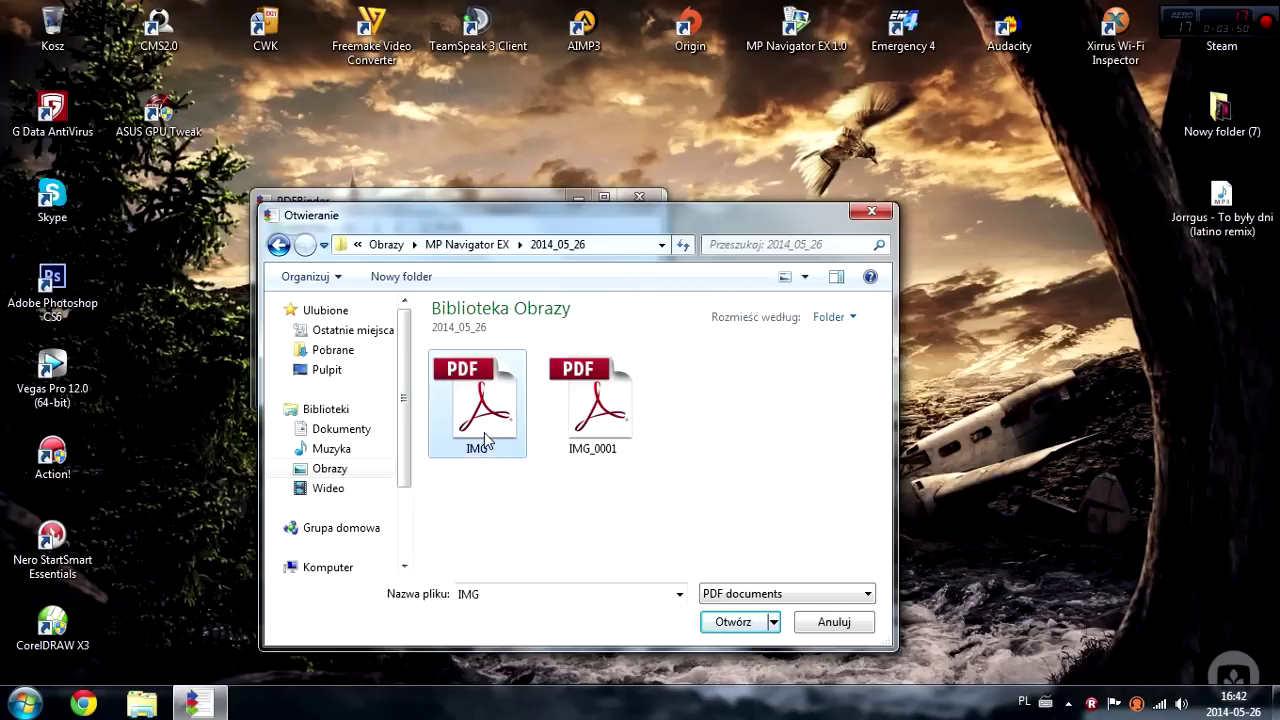
pyautogui.click(732, 621)
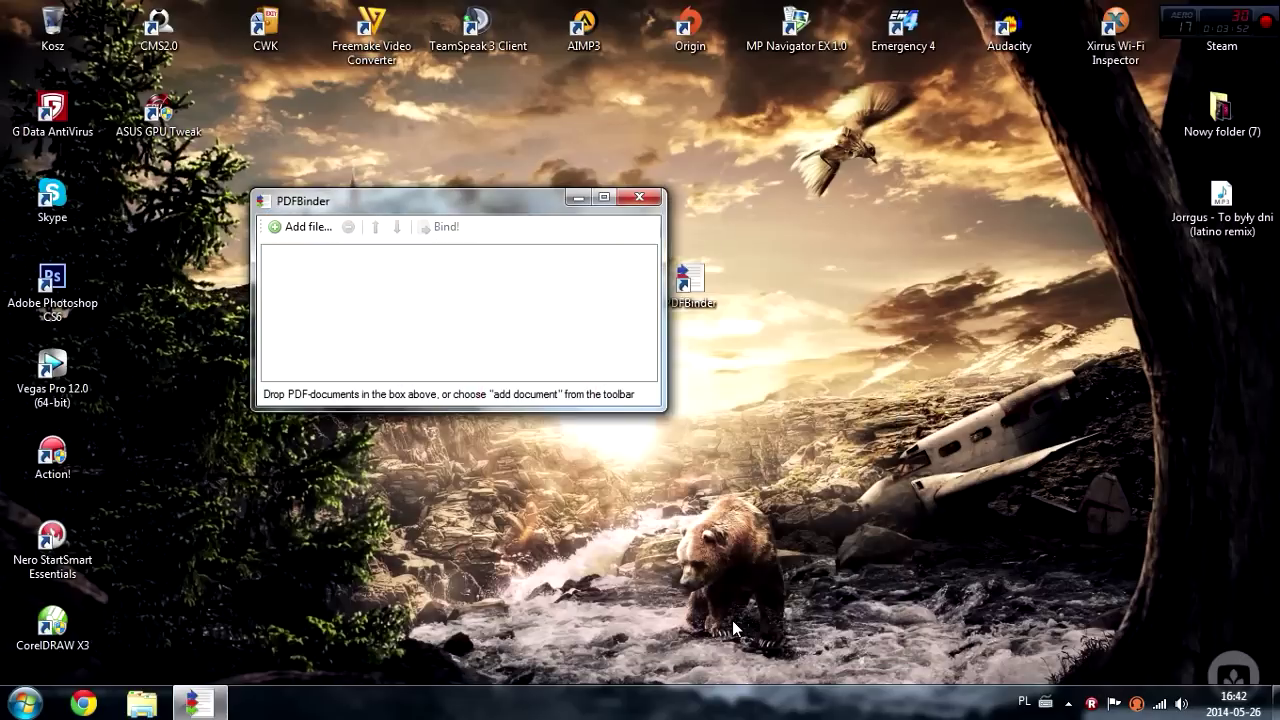
# Add the IMG_0001 PDF from the same 2014_05_26 folder as the second document
pyautogui.click(300, 226)
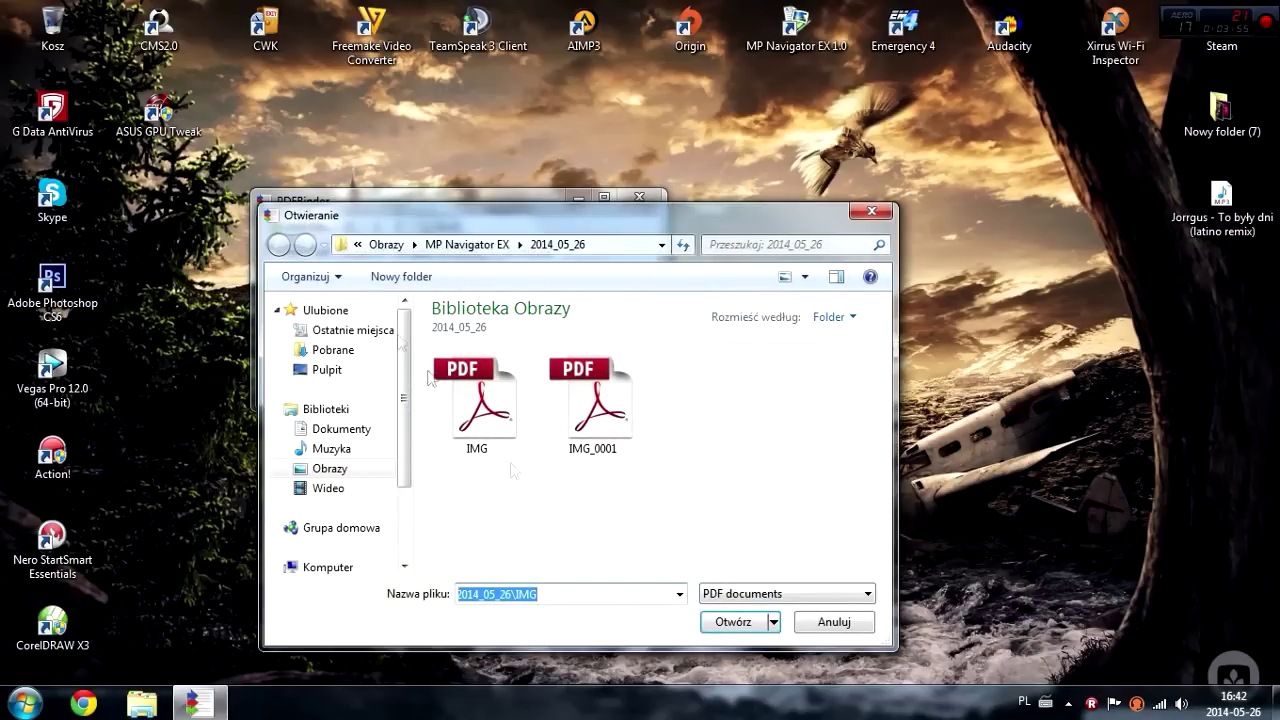
pyautogui.click(609, 426)
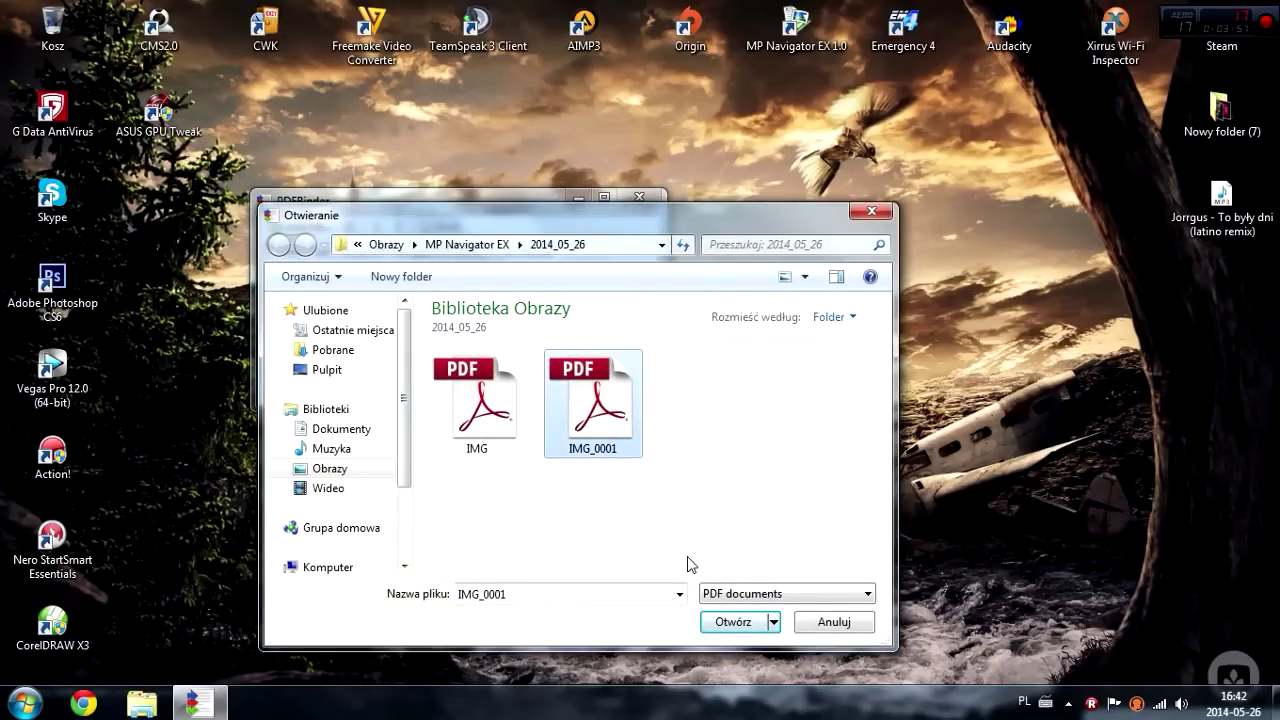
pyautogui.click(734, 622)
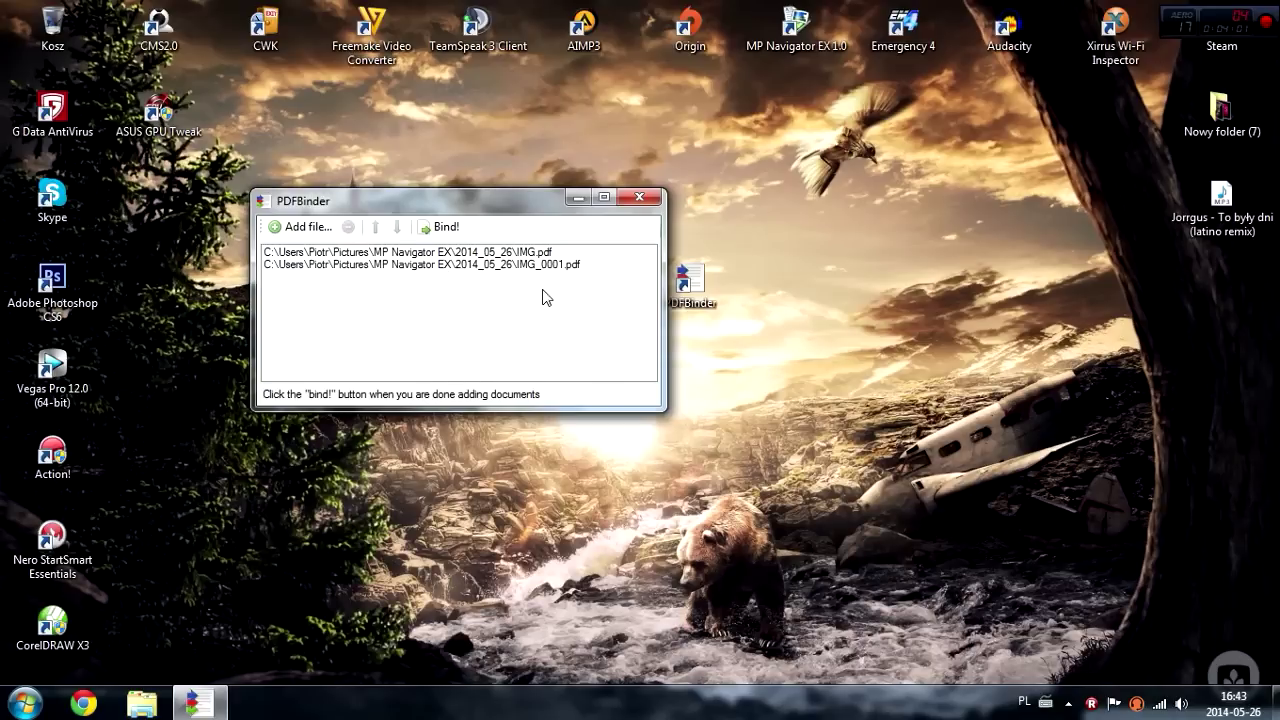
# Bind the listed documents into a PDF named plik_wielostronicowy on the desktop (Pulpit) and close PDFBinder
pyautogui.click(443, 226)
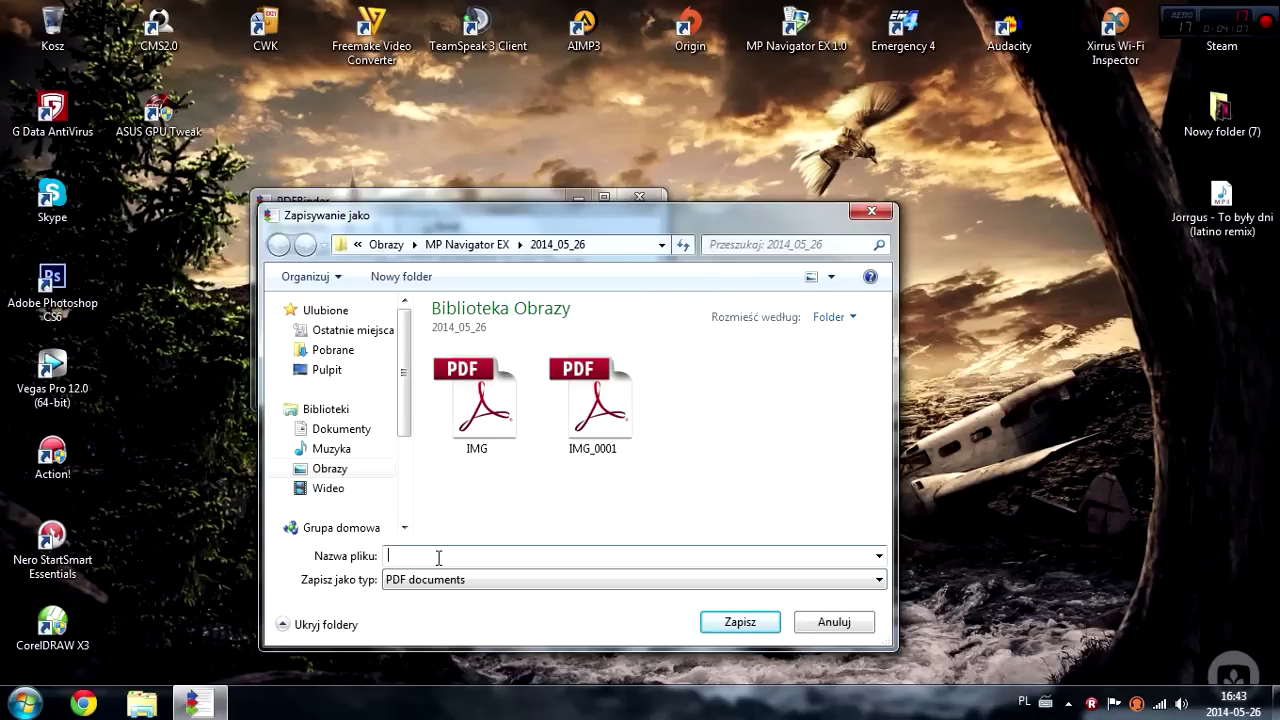
pyautogui.click(343, 377)
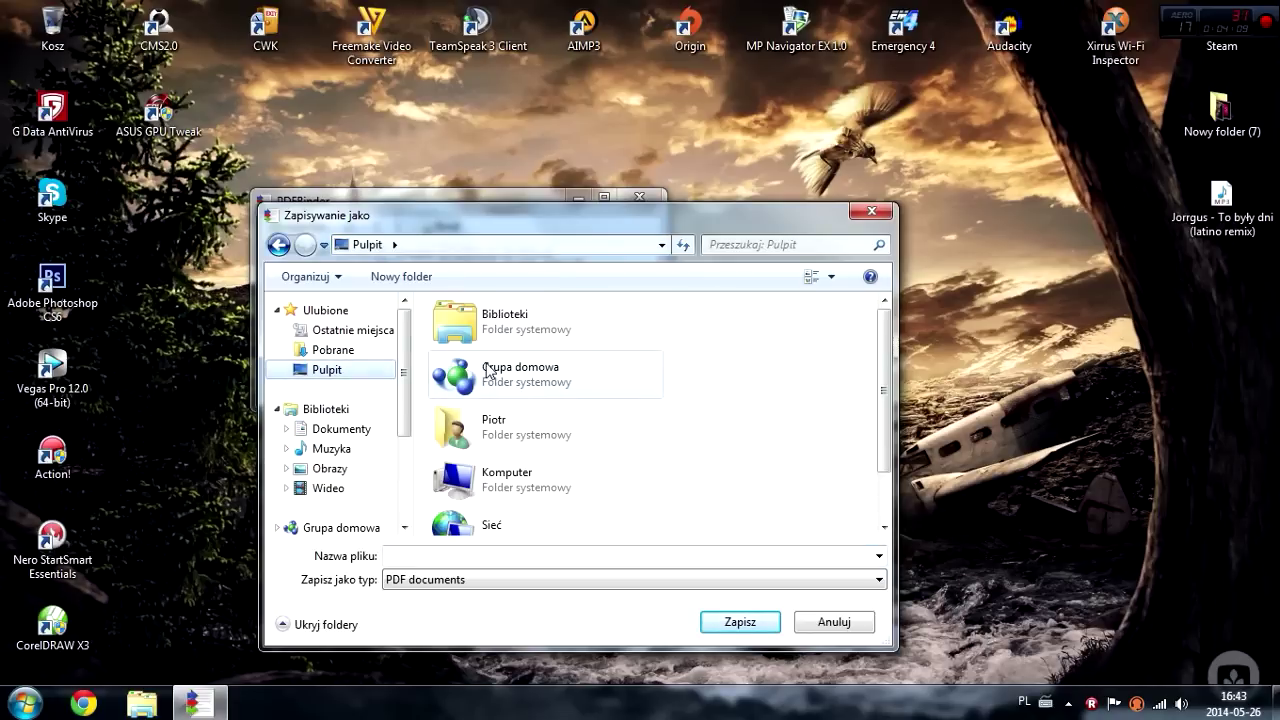
pyautogui.moveTo(882, 363); pyautogui.dragTo(882, 400)
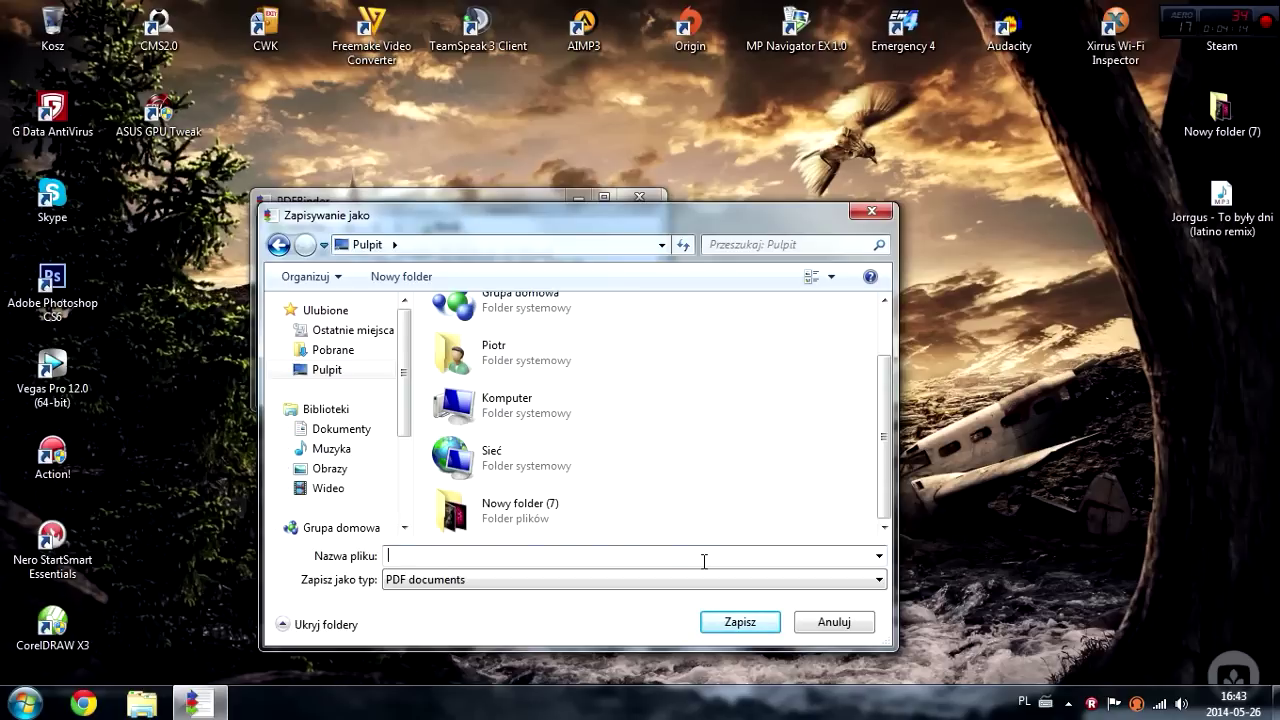
pyautogui.write('plik_wielostronicowy')
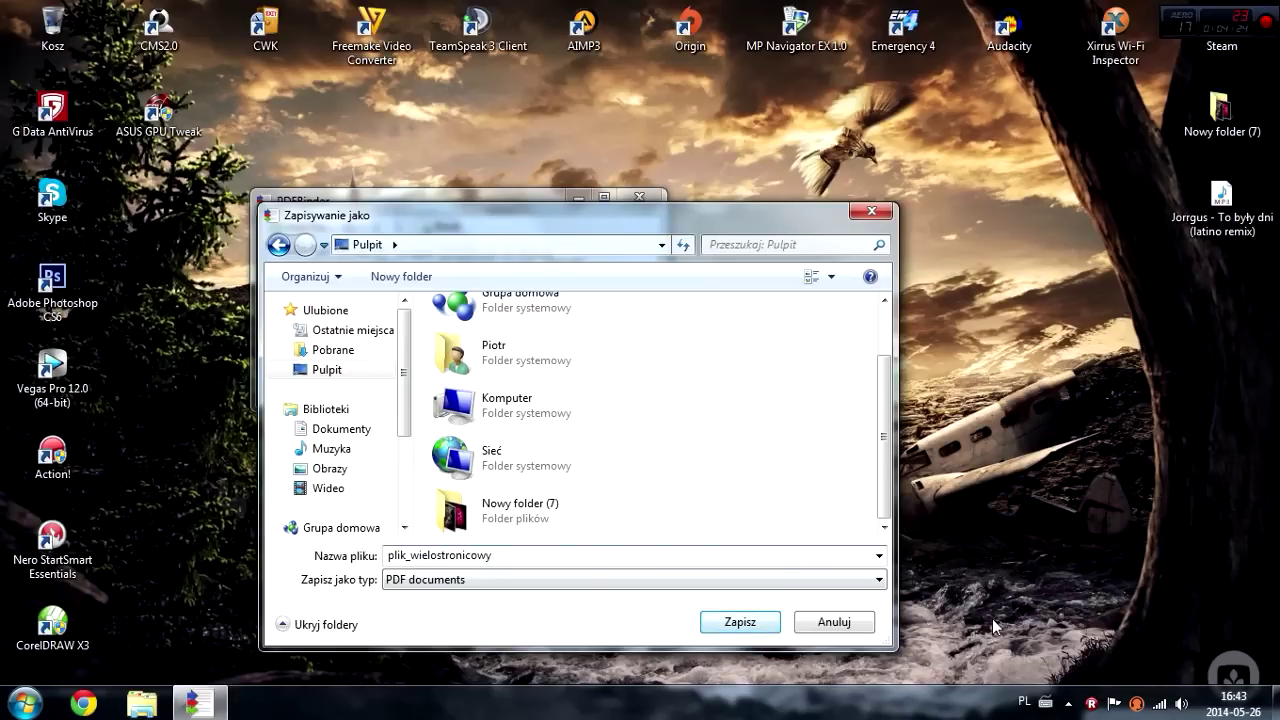
pyautogui.press('Return')
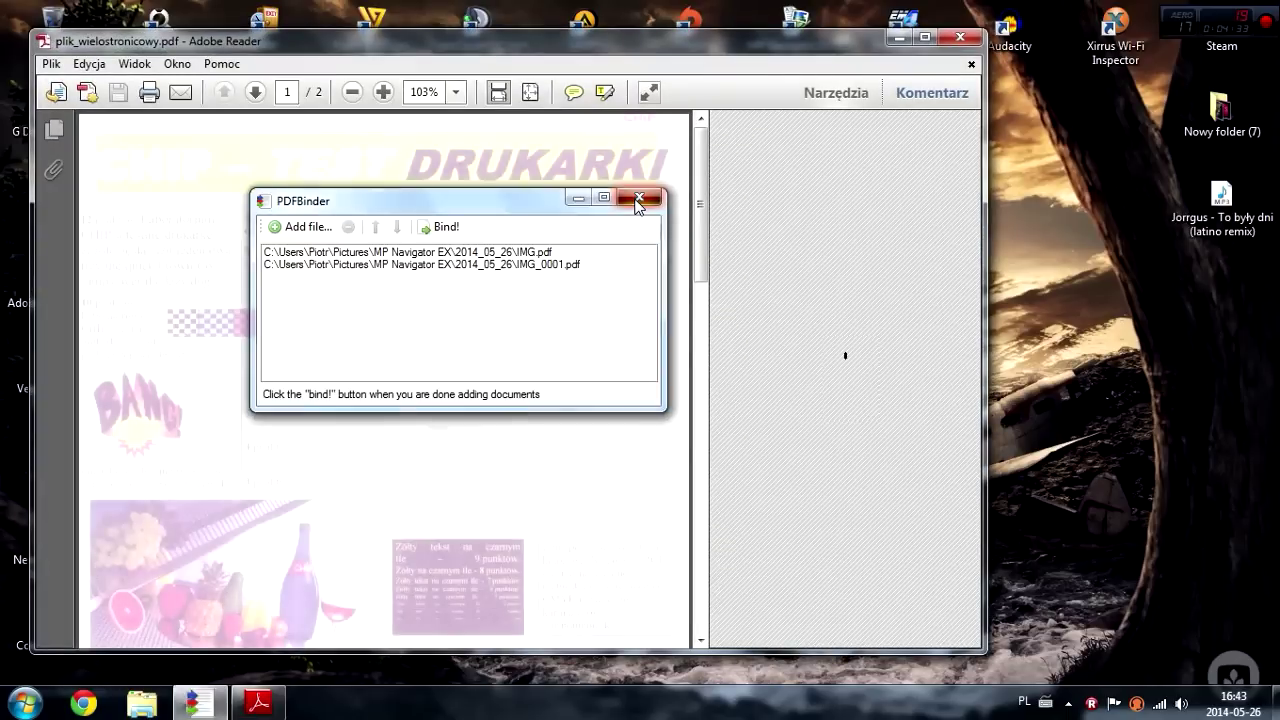
pyautogui.click(640, 199)
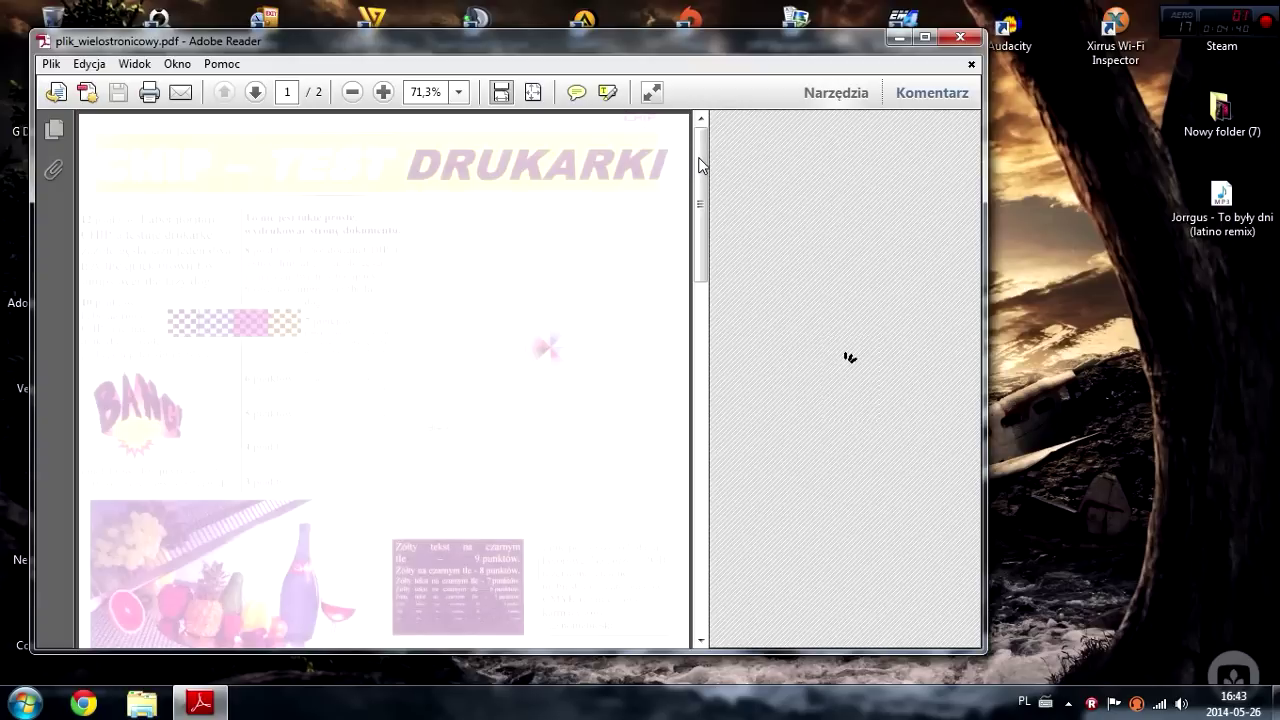
# Look through both pages of plik_wielostronicowy.pdf in Adobe Reader and close the document window
pyautogui.moveTo(781, 48); pyautogui.dragTo(793, 48)
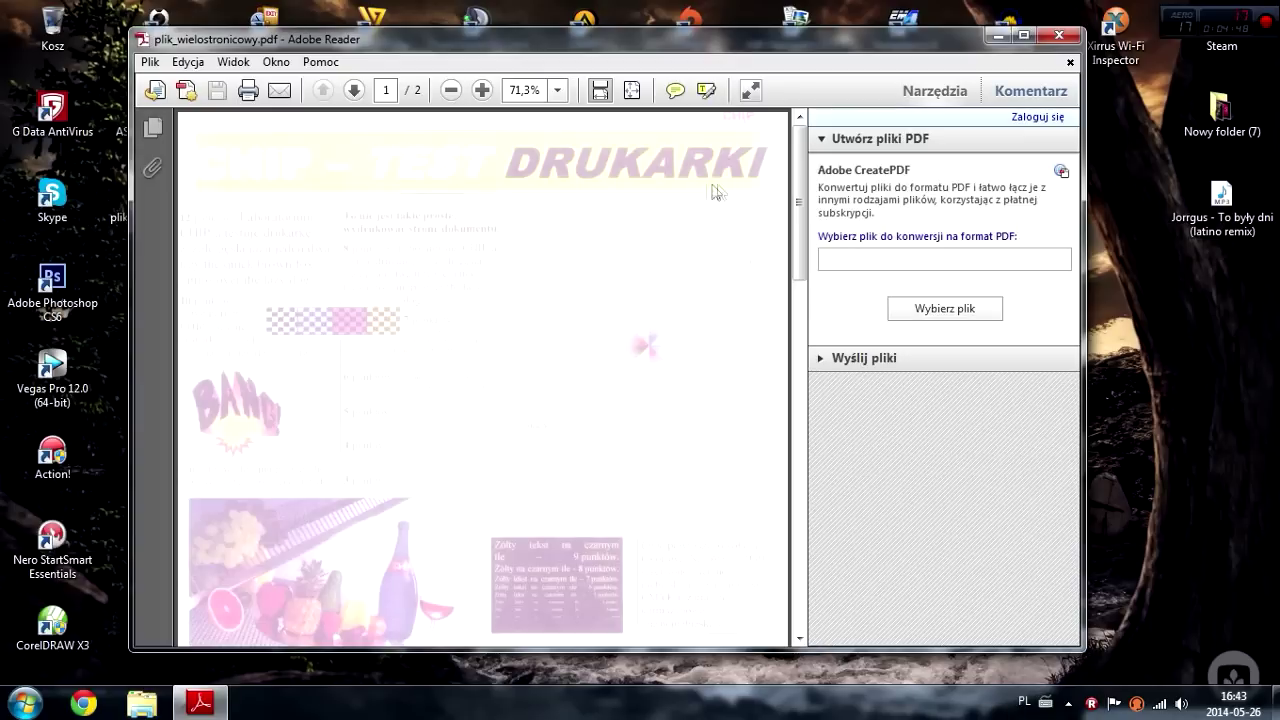
pyautogui.moveTo(800, 172); pyautogui.dragTo(808, 515)
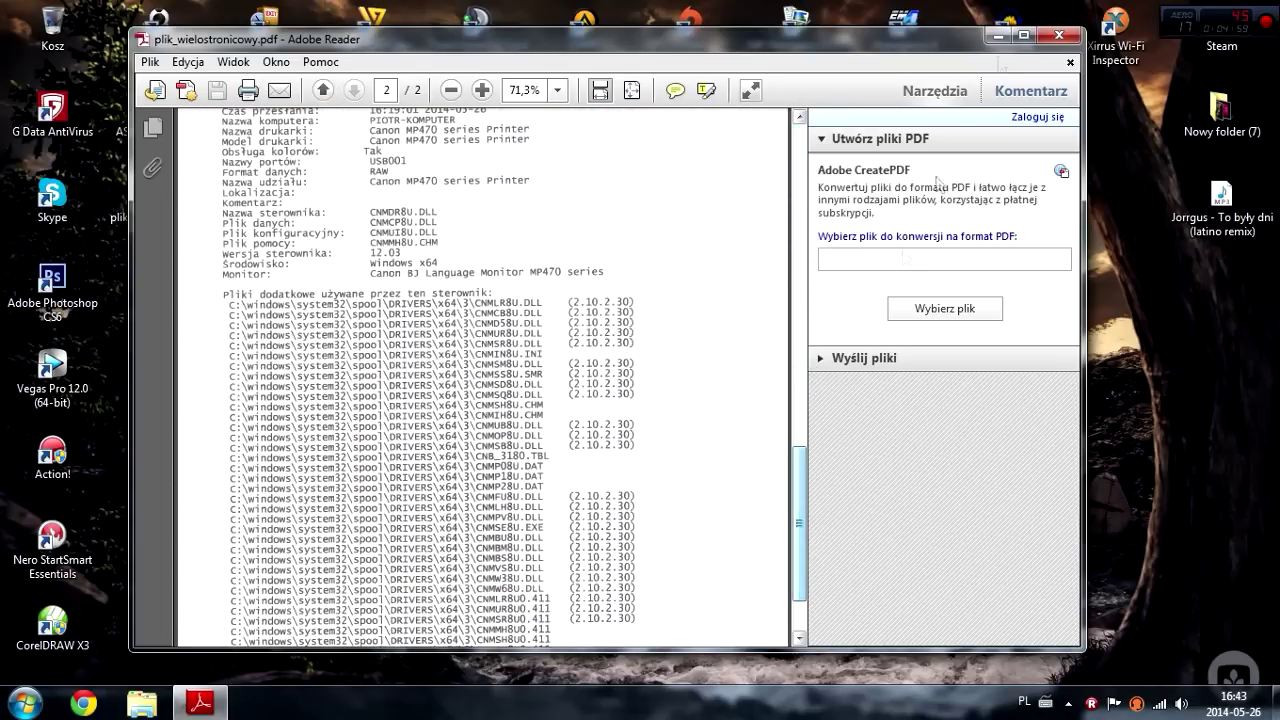
pyautogui.click(1058, 35)
# Move the PDFBinder desktop shortcut to the spot two rows up, directly below the AIMP3 shortcut
pyautogui.moveTo(688, 302); pyautogui.dragTo(537, 138)
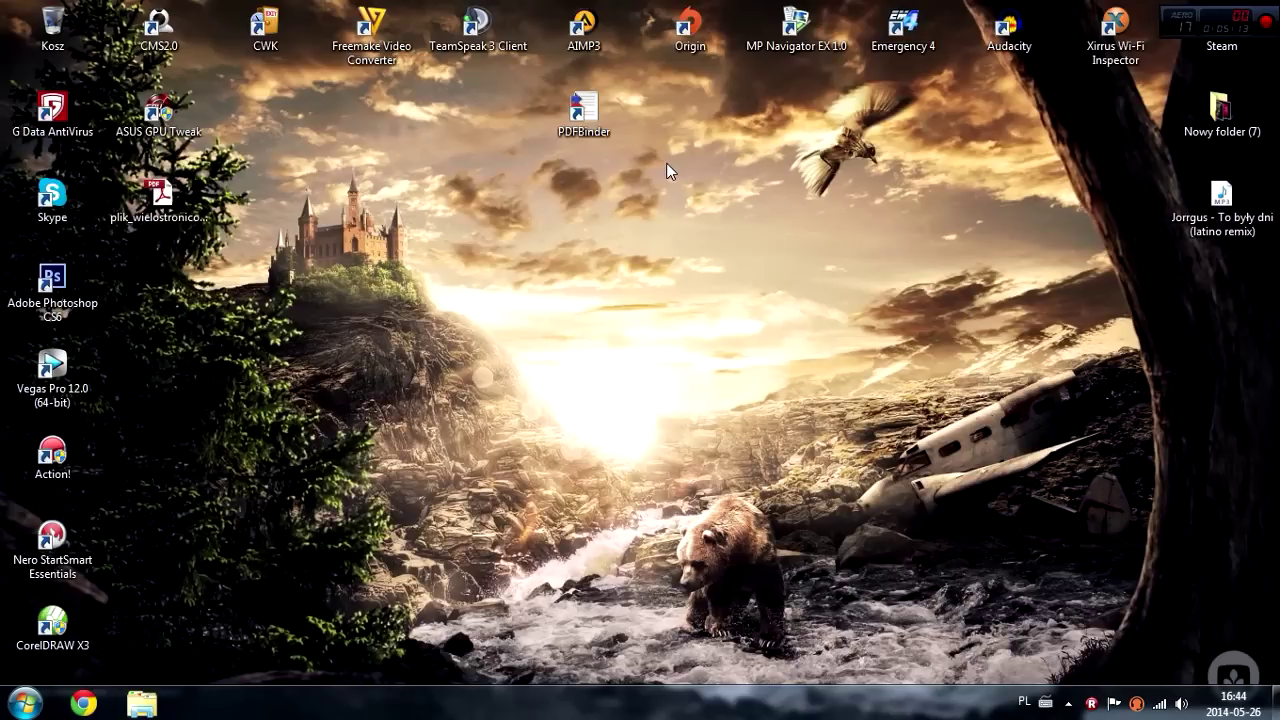
pyautogui.moveTo(498, 180); pyautogui.dragTo(653, 72)
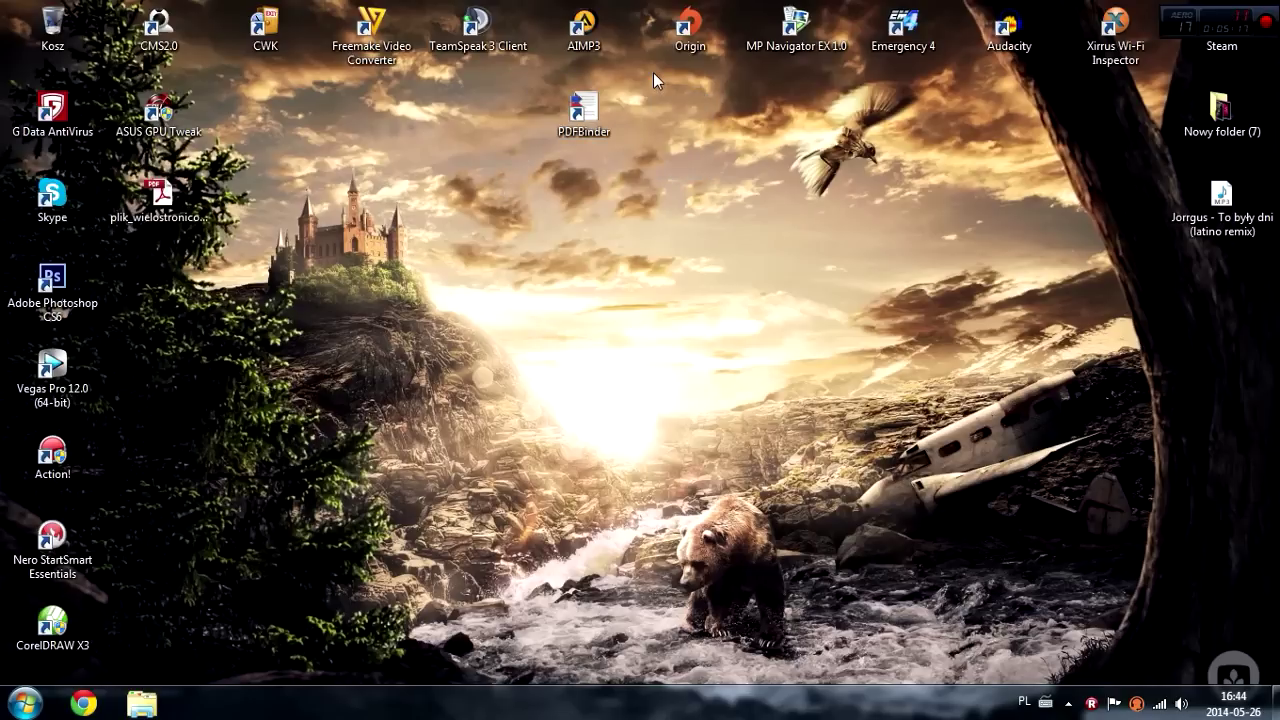